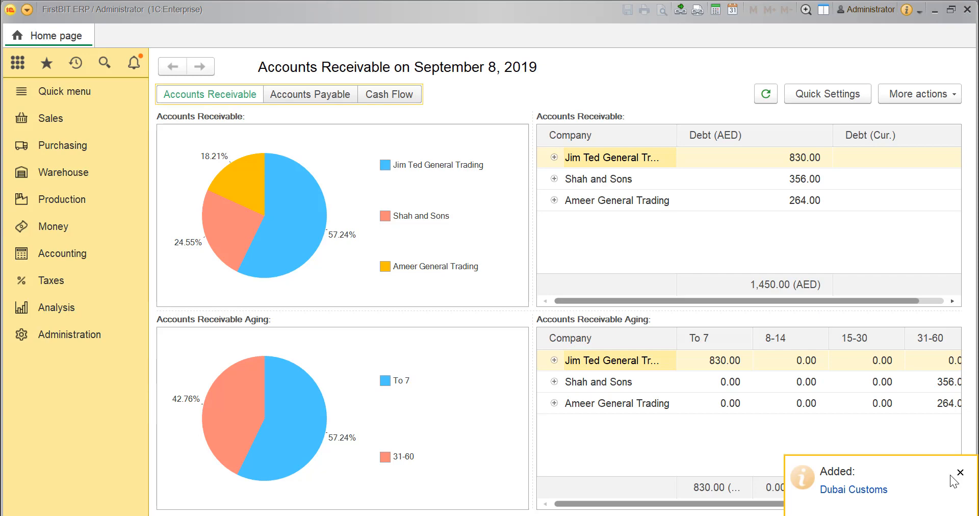
- Create a new Customs Declaration (Import) document from the purchasing documents
{"action": "left_click", "coordinate": [36, 147]}
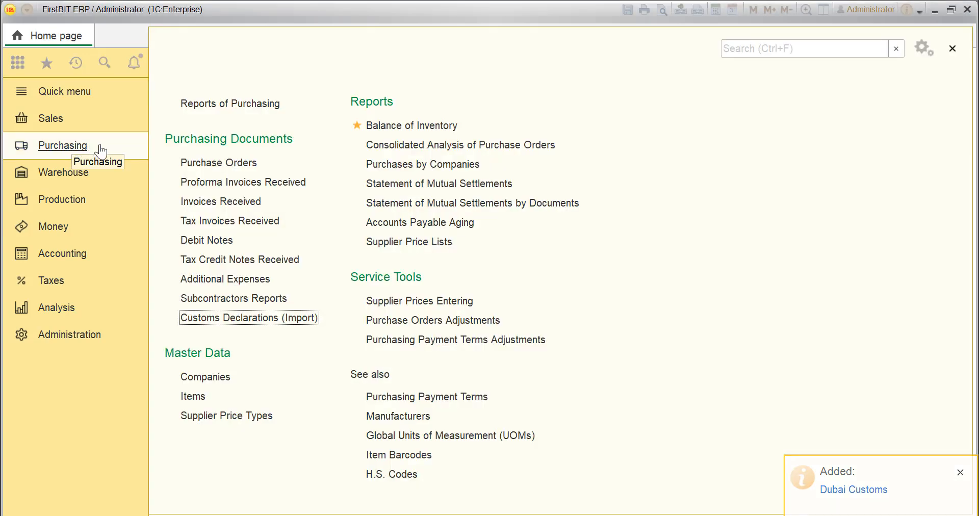
{"action": "left_click", "coordinate": [217, 318]}
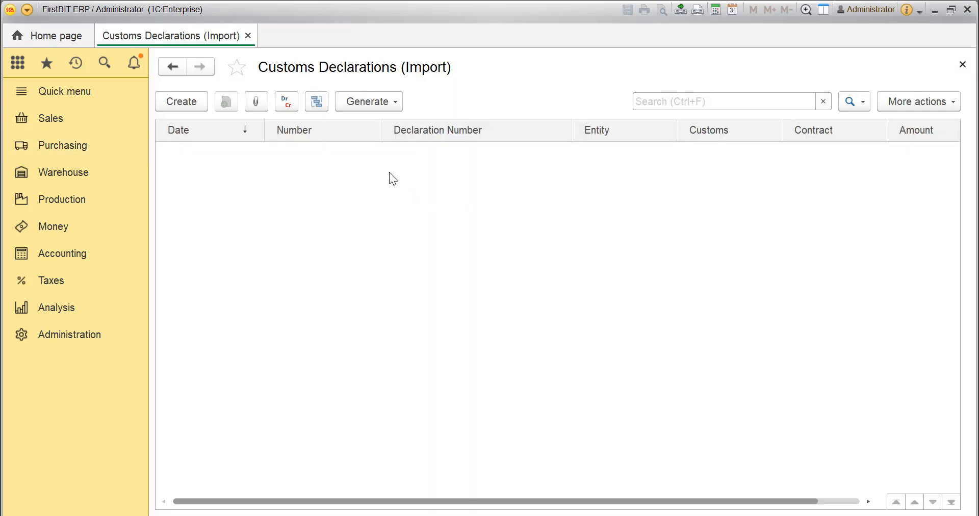
{"action": "left_click", "coordinate": [193, 105]}
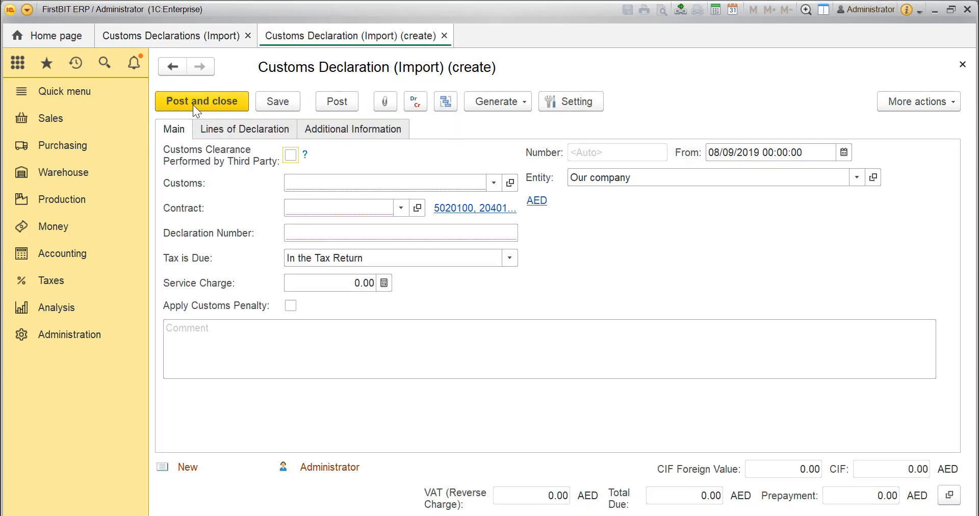
- Try the option for customs clearance performed by a third party, leaving it disabled
{"action": "left_click", "coordinate": [290, 156]}
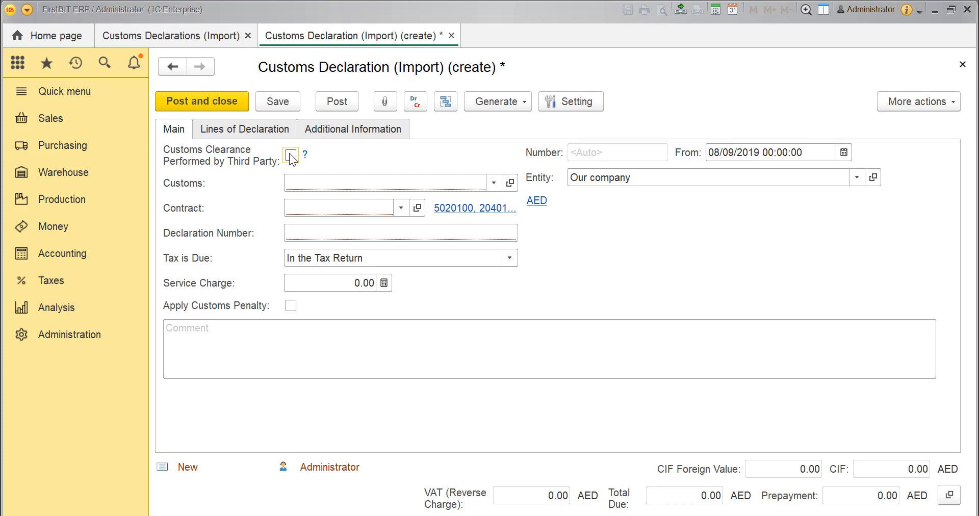
{"action": "left_click", "coordinate": [291, 155]}
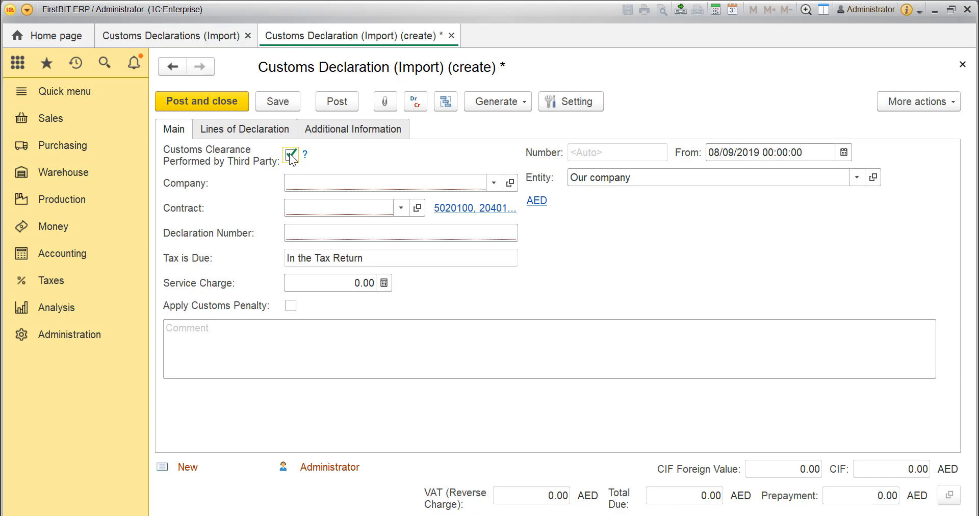
{"action": "left_click", "coordinate": [291, 156]}
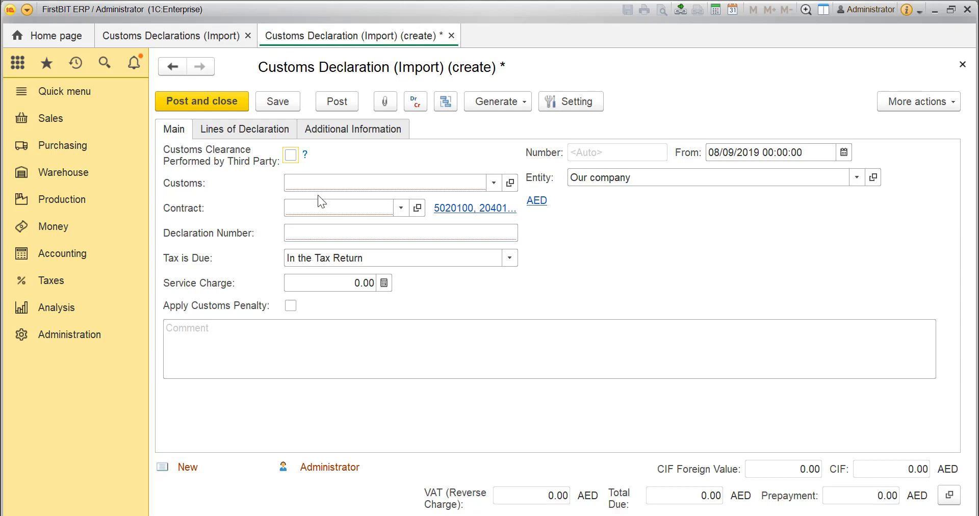
- Select Dubai Customs as the customs authority and enter the declaration number
{"action": "left_click", "coordinate": [352, 183]}
{"action": "left_click", "coordinate": [378, 180]}
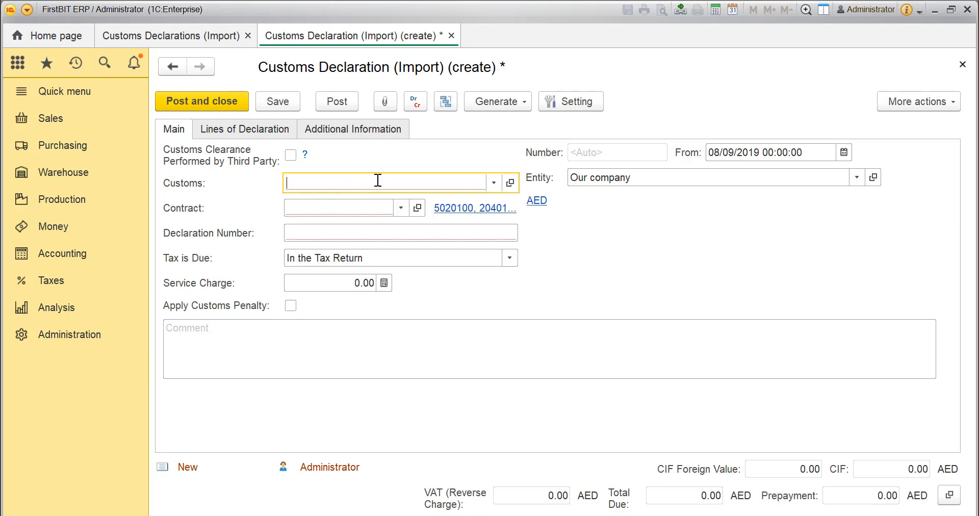
{"action": "type", "text": "dubai"}
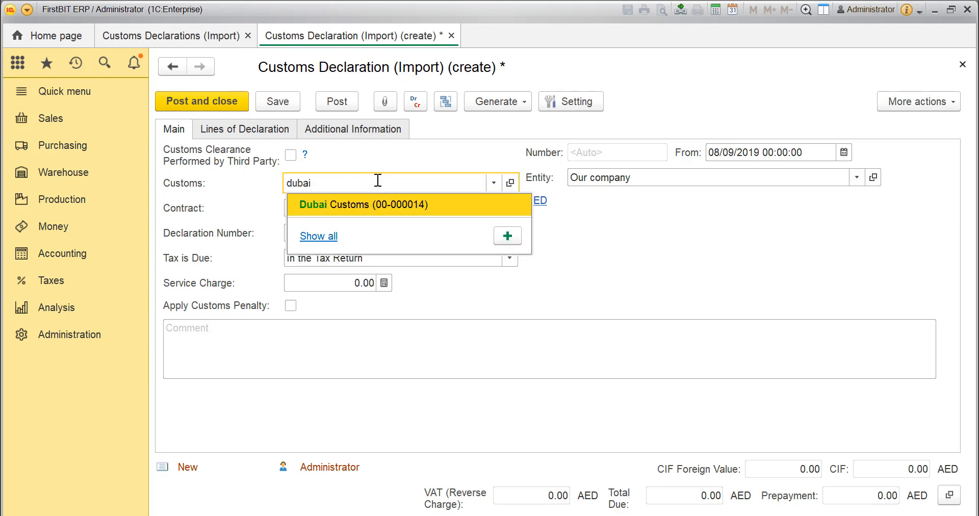
{"action": "left_click", "coordinate": [369, 208]}
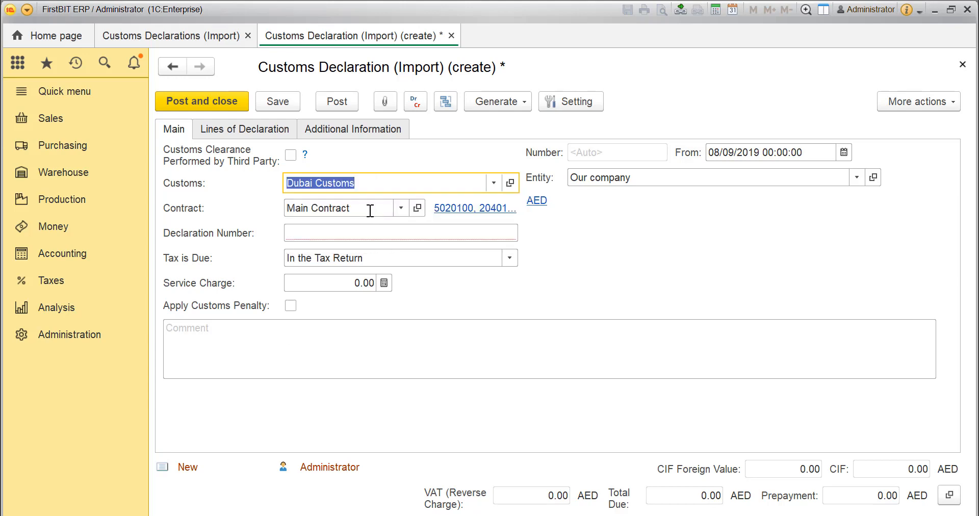
{"action": "left_click", "coordinate": [366, 237]}
{"action": "key", "text": "ctrl+v"}
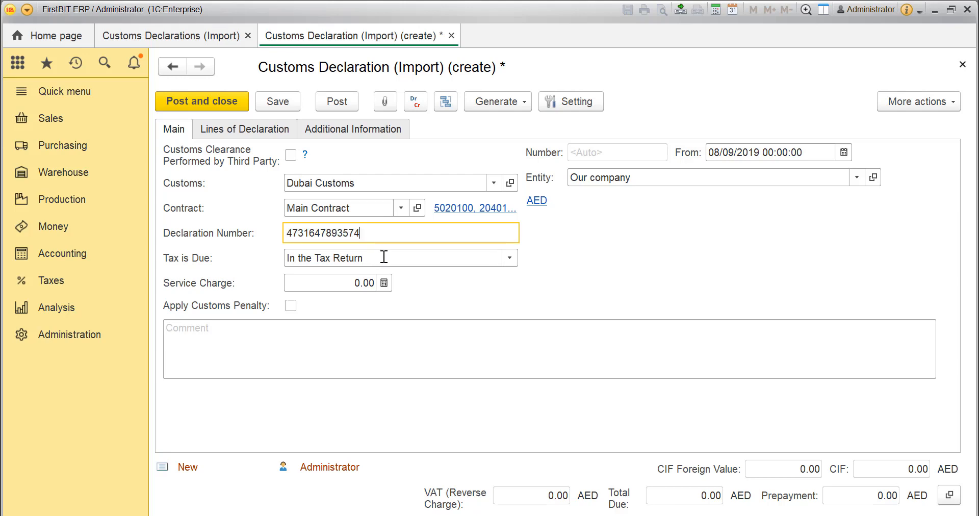
{"action": "key", "text": "Tab"}
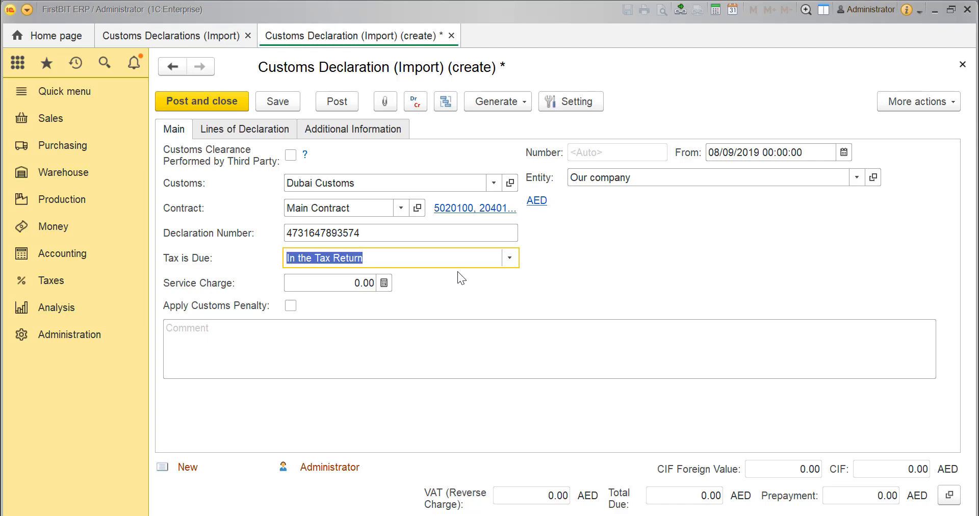
- Try setting Tax is Due to On the Supply, look through the VAT Was Paid In countries, and restore In the Tax Return
{"action": "left_click", "coordinate": [509, 257]}
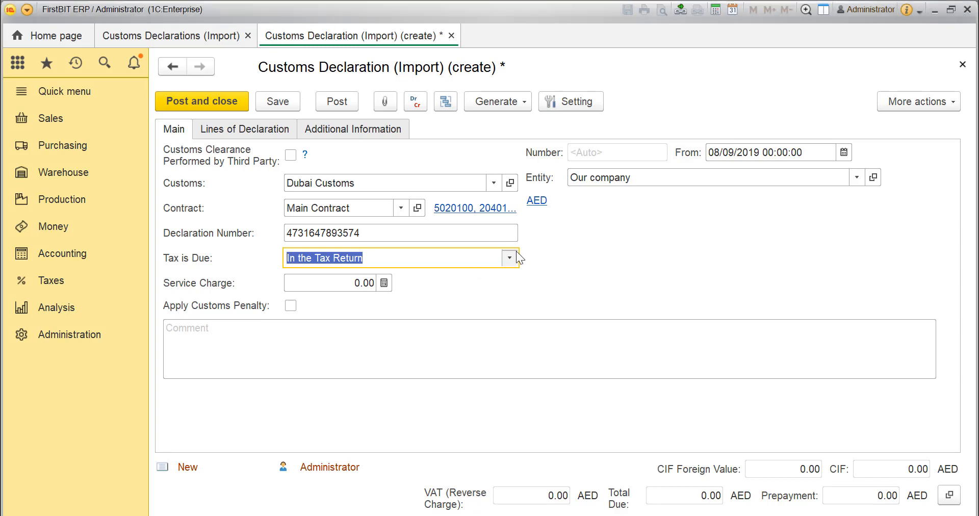
{"action": "left_click", "coordinate": [459, 273]}
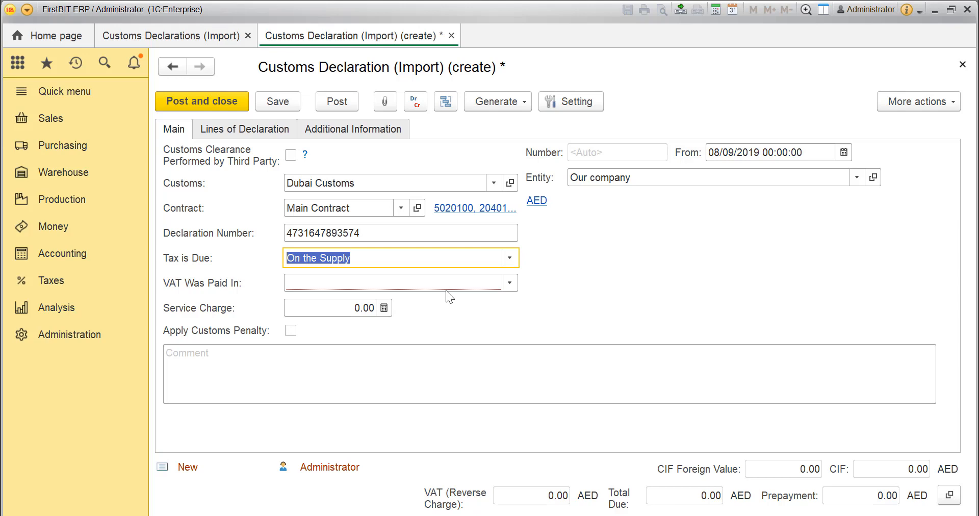
{"action": "left_click", "coordinate": [442, 284]}
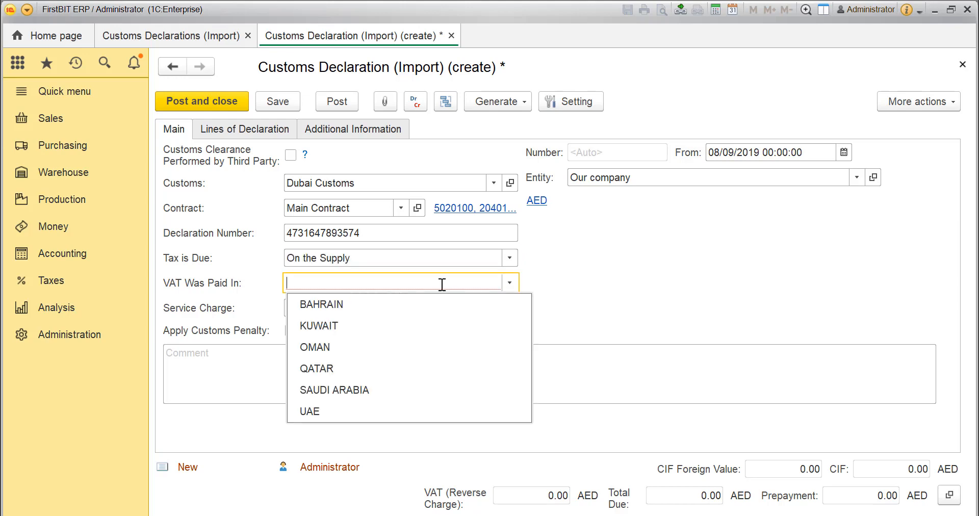
{"action": "left_click", "coordinate": [465, 255]}
{"action": "left_click", "coordinate": [465, 256]}
{"action": "left_click", "coordinate": [355, 294]}
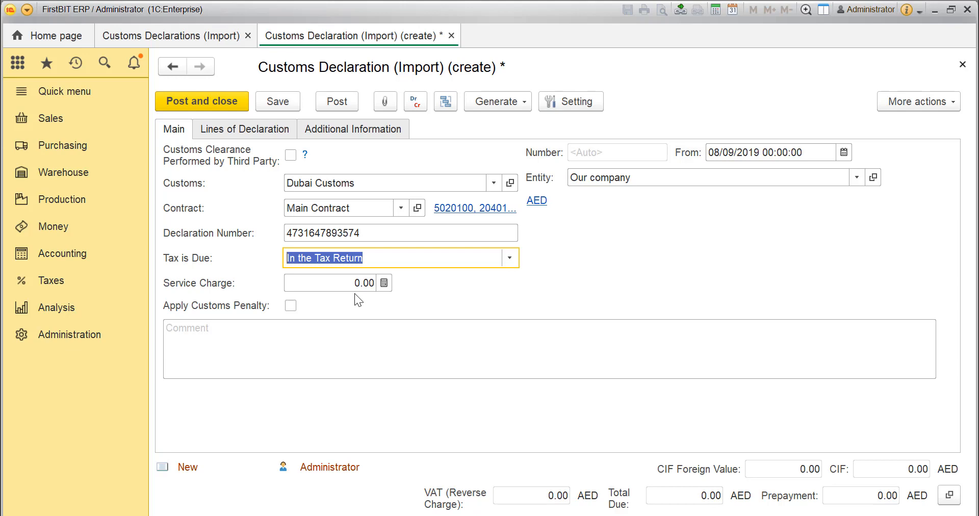
- Set the declaration's service charge to 50.00 AED
{"action": "left_click", "coordinate": [314, 277]}
{"action": "type", "text": "50"}
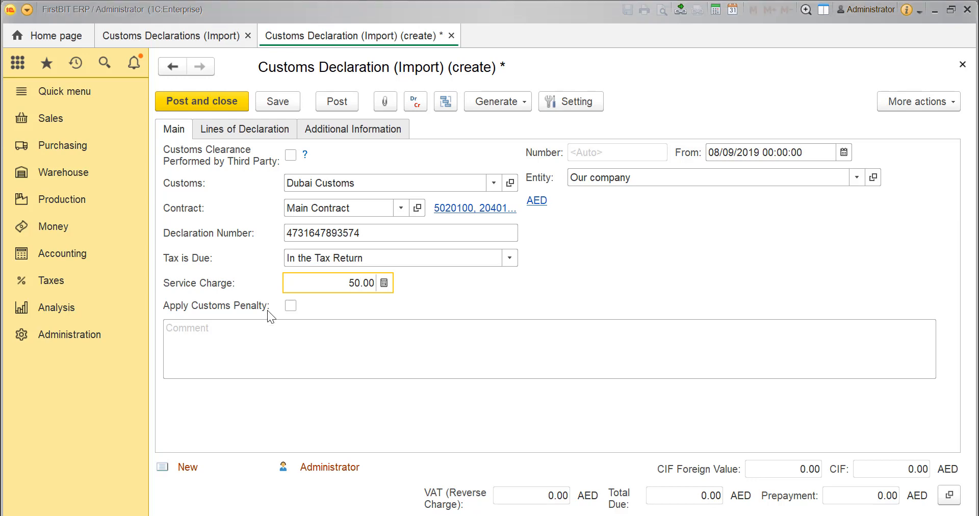
- Try the Apply Customs Penalty option to view its expense fields, leaving it disabled
{"action": "left_click", "coordinate": [290, 306]}
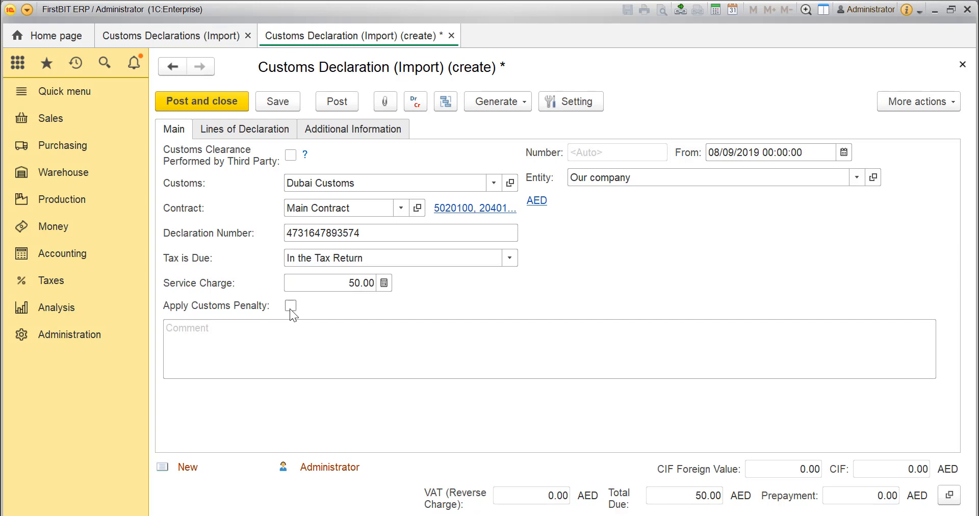
{"action": "left_click", "coordinate": [290, 309]}
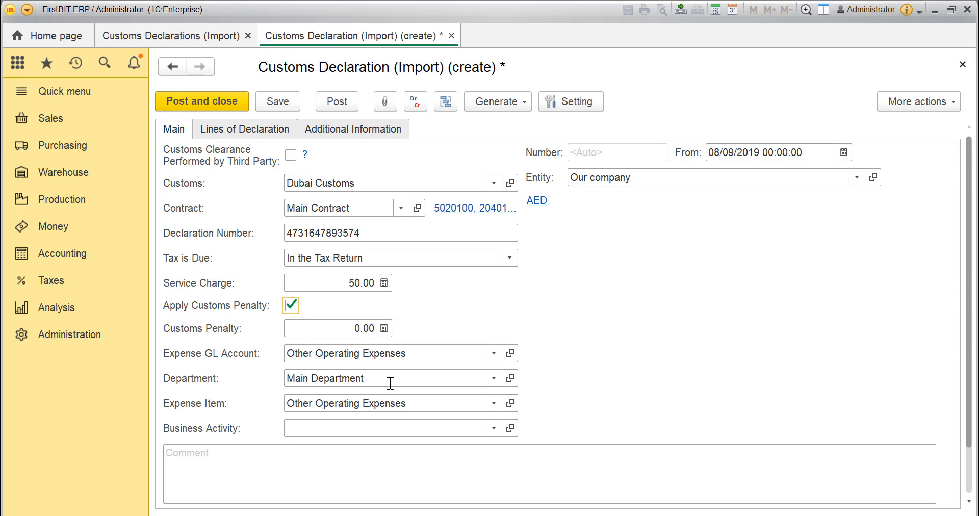
{"action": "left_click", "coordinate": [291, 306]}
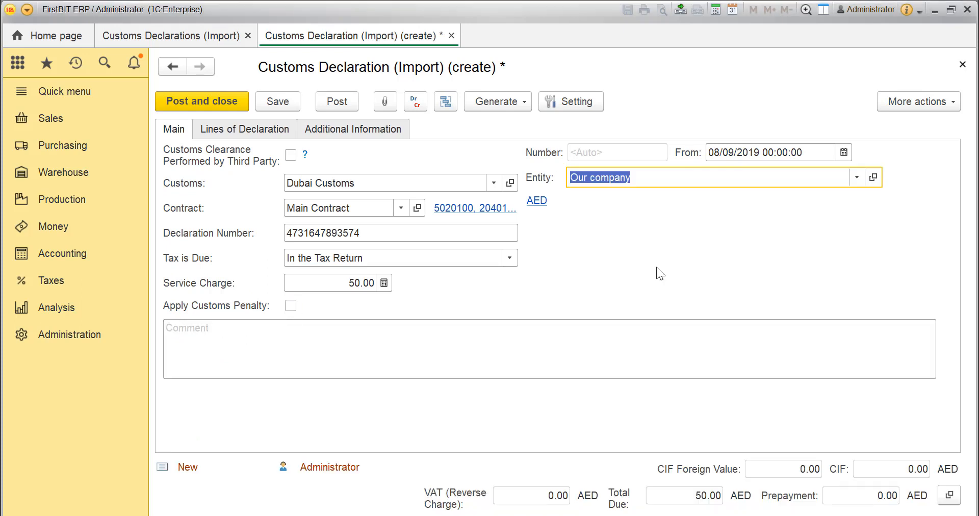
- Set the declaration's entity to BIT Technologies and save the document without closing it
{"action": "left_click", "coordinate": [857, 176]}
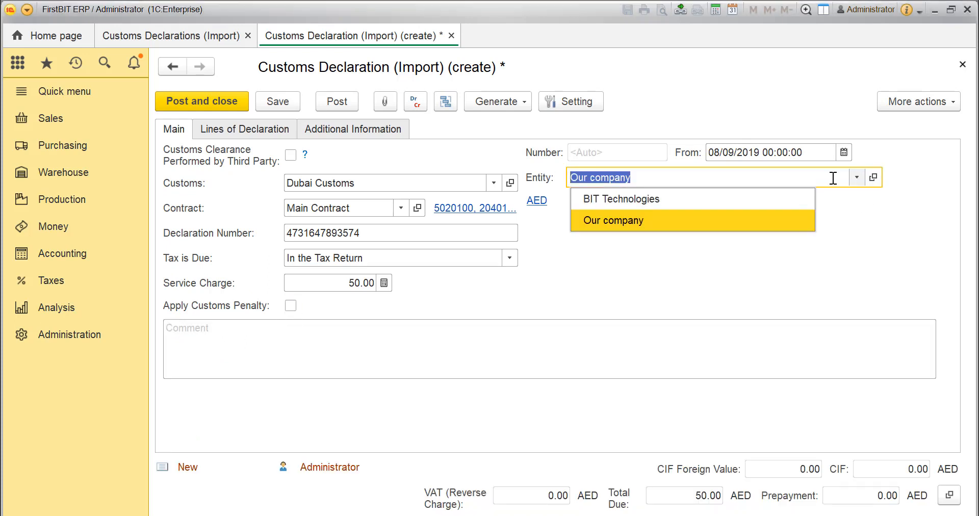
{"action": "left_click", "coordinate": [752, 200]}
{"action": "left_click", "coordinate": [283, 105]}
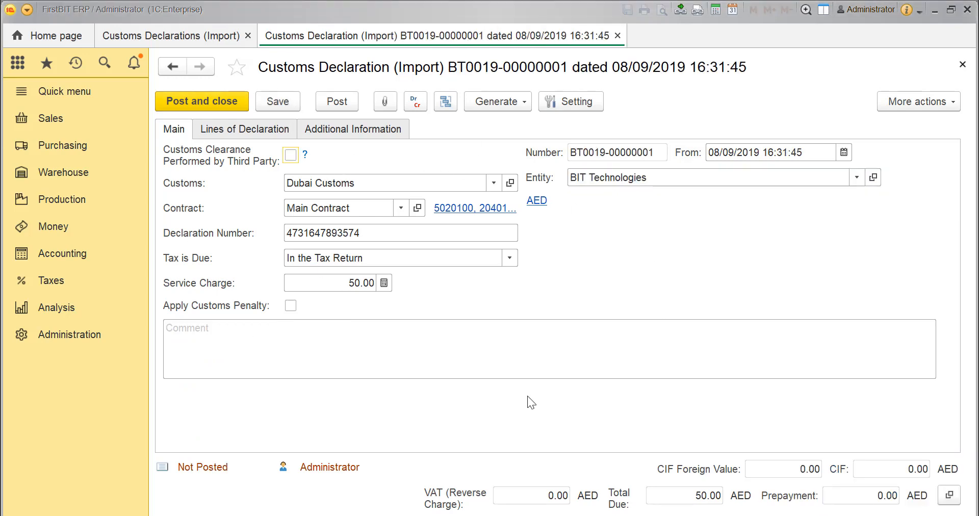
- For the declaration lines, try grouping by H.S. code and country of origin, and include the service charge in the import value for VAT calculation
{"action": "left_click", "coordinate": [243, 129]}
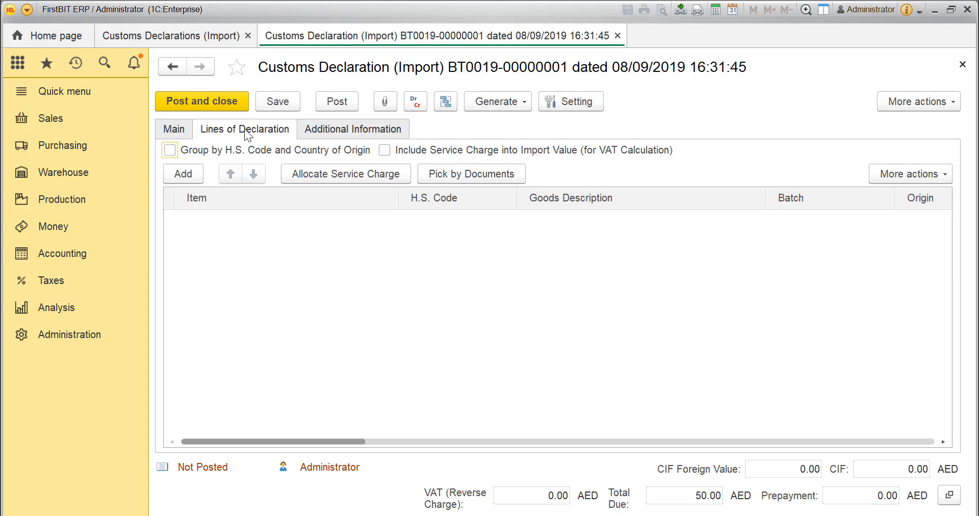
{"action": "left_click", "coordinate": [170, 150]}
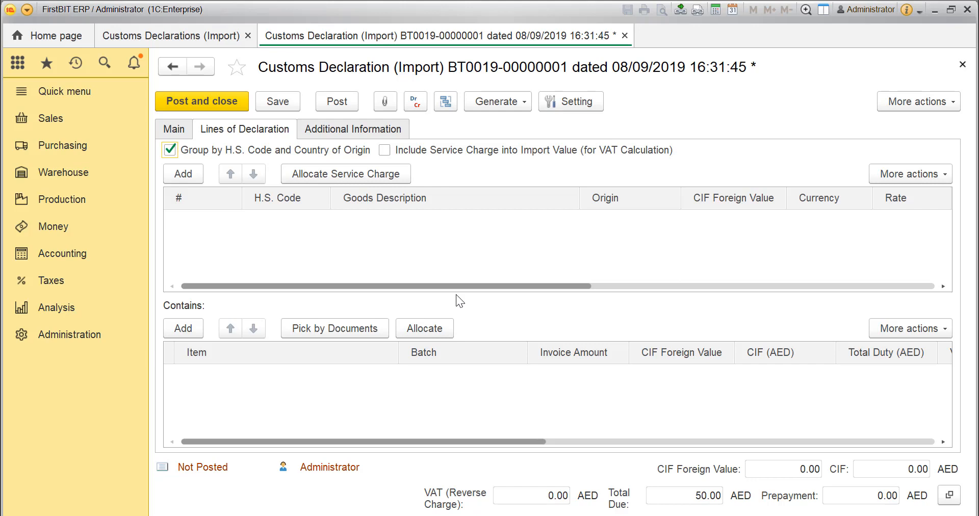
{"action": "left_click", "coordinate": [386, 151]}
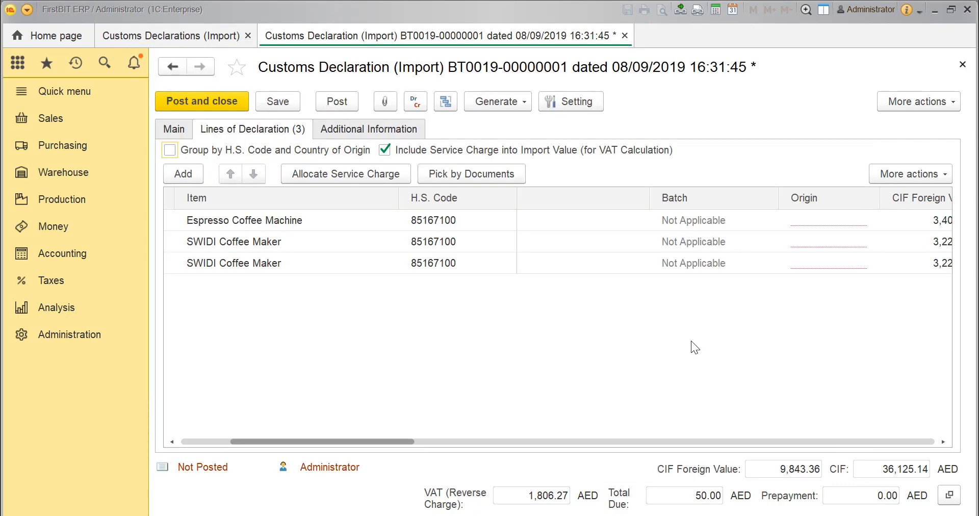
- Set the country of origin to USA for the Espresso Coffee Machine and both SWIDI Coffee Maker lines
{"action": "left_click", "coordinate": [690, 340]}
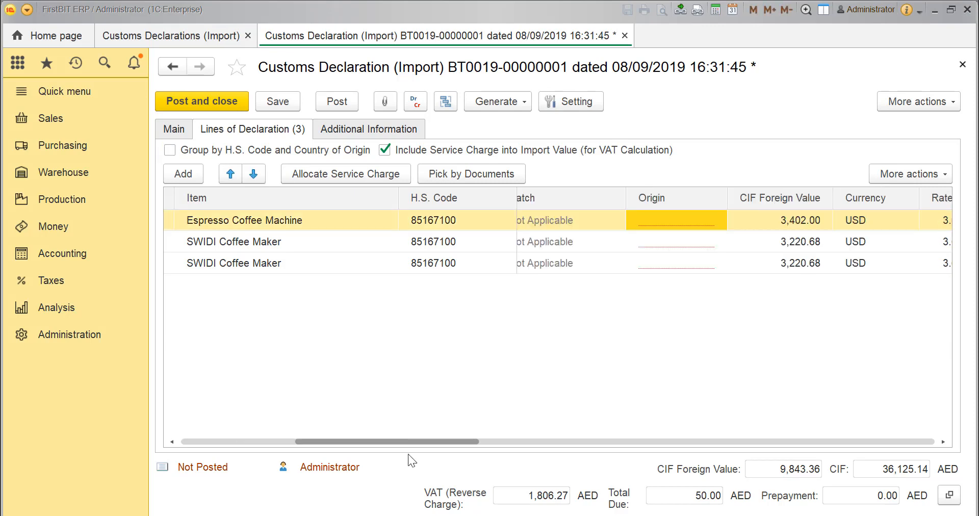
{"action": "double_click", "coordinate": [663, 223]}
{"action": "left_click", "coordinate": [660, 242]}
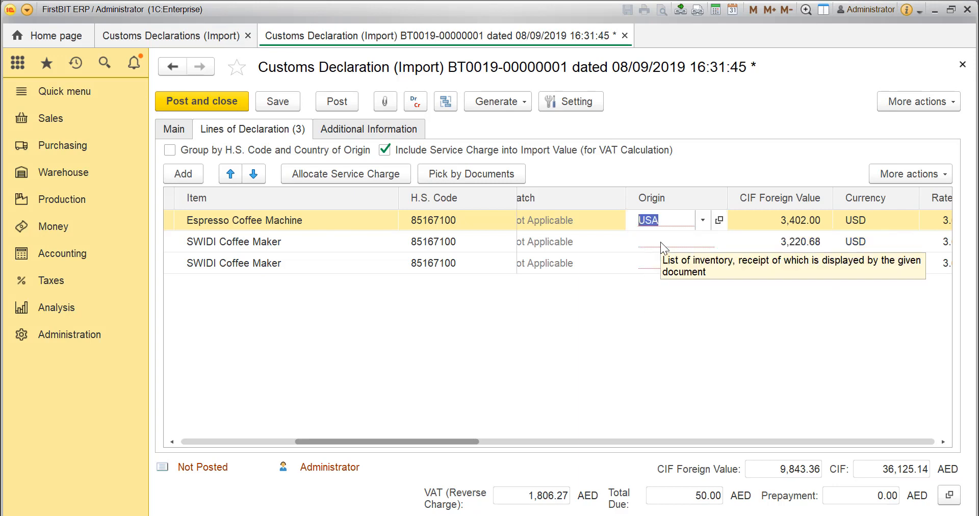
{"action": "double_click", "coordinate": [659, 241]}
{"action": "left_click", "coordinate": [658, 264]}
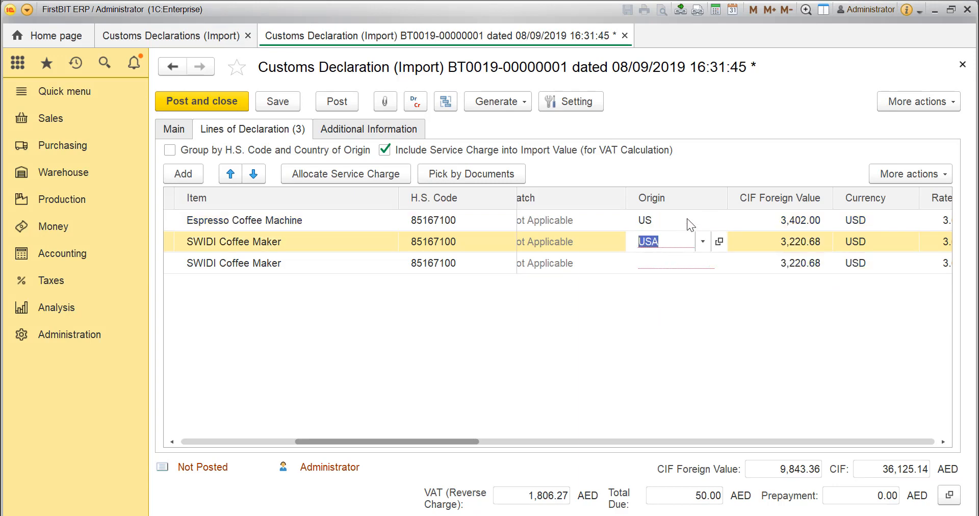
{"action": "double_click", "coordinate": [660, 263]}
{"action": "left_click", "coordinate": [661, 285]}
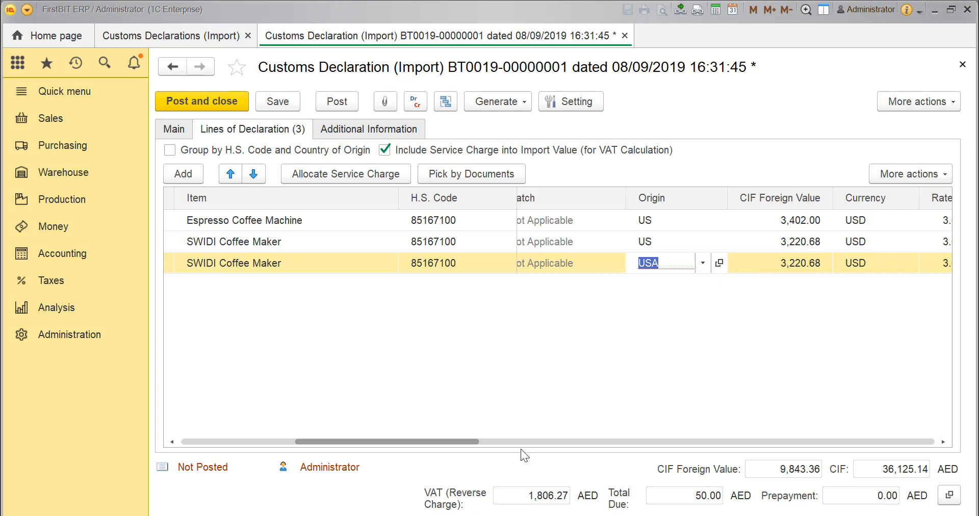
- Set the duty rate to 5 for all three coffee machine lines of the declaration
{"action": "left_click_drag", "start_coordinate": [478, 442], "coordinate": [635, 455]}
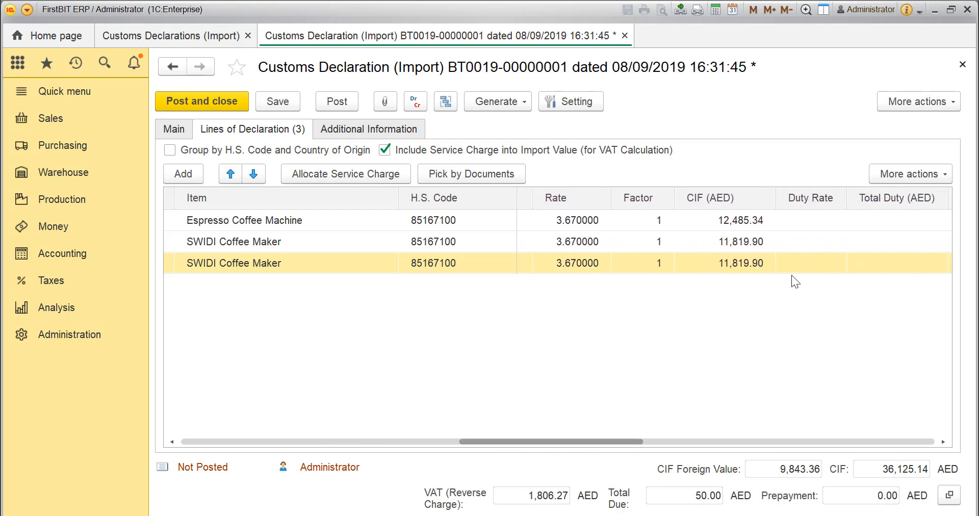
{"action": "left_click", "coordinate": [791, 221]}
{"action": "type", "text": "5"}
{"action": "left_click", "coordinate": [794, 241]}
{"action": "type", "text": "5"}
{"action": "left_click", "coordinate": [799, 263]}
{"action": "type", "text": "5"}
{"action": "left_click", "coordinate": [832, 312]}
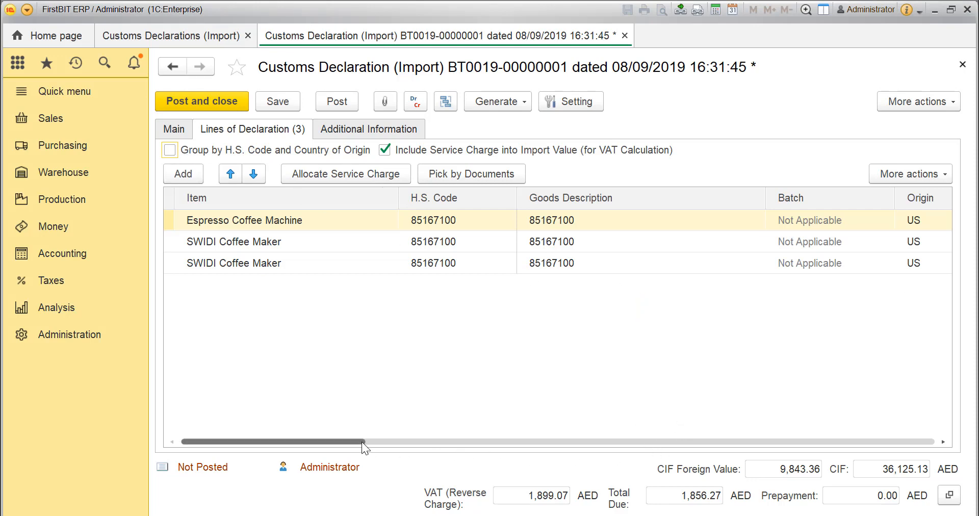
- Group the declaration lines by H.S. code and country of origin, and allocate the grouped line's amounts to its items
{"action": "mouse_move", "coordinate": [362, 441]}
{"action": "left_mouse_down"}
{"action": "mouse_move", "coordinate": [555, 463]}
{"action": "mouse_move", "coordinate": [352, 448]}
{"action": "left_mouse_up"}
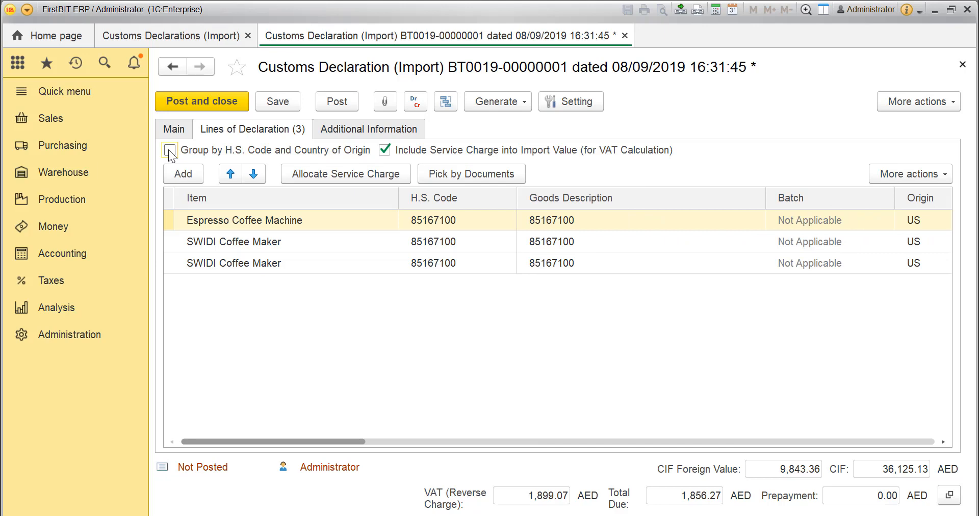
{"action": "left_click", "coordinate": [169, 152]}
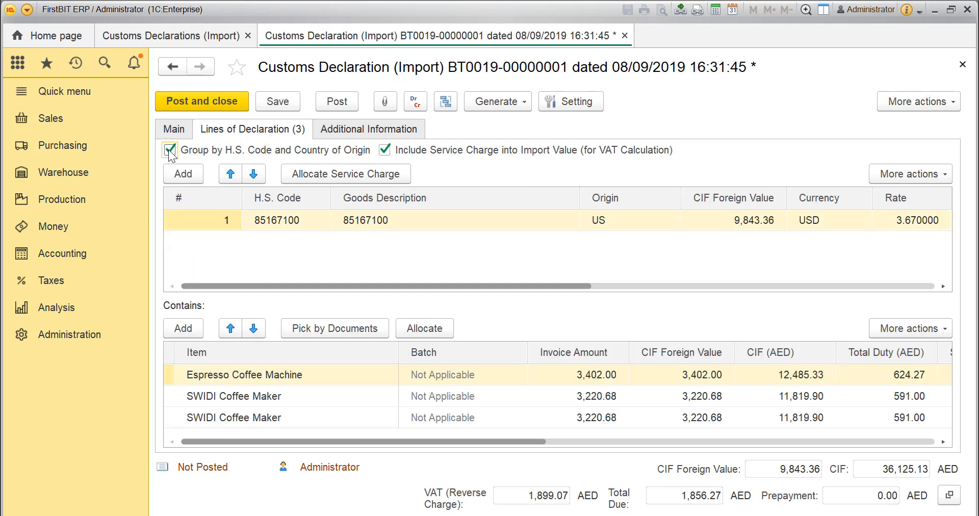
{"action": "left_click", "coordinate": [415, 334]}
- Check the grouped line's duty, service charge and VAT, and save the declaration without posting it
{"action": "scroll", "coordinate": [449, 290], "scroll_direction": "right", "scroll_amount": 1}
{"action": "scroll", "coordinate": [463, 291], "scroll_direction": "right", "scroll_amount": 10}
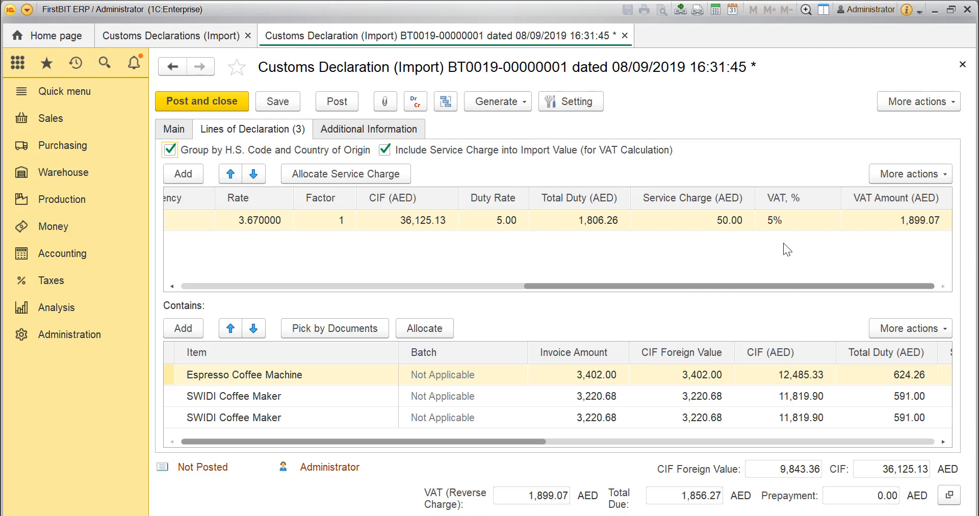
{"action": "left_click", "coordinate": [269, 104]}
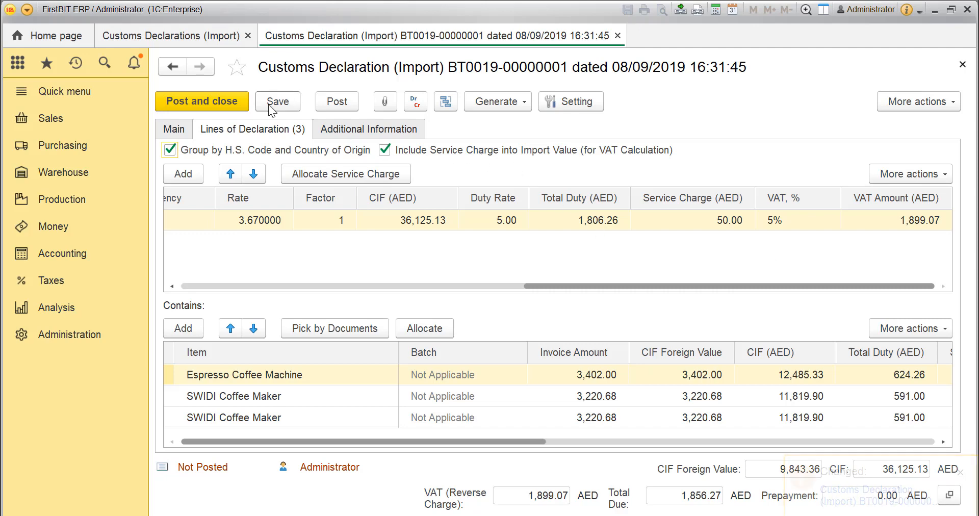
- Fill in the responsible person in the declaration's additional information, and post and close the declaration
{"action": "left_click", "coordinate": [402, 129]}
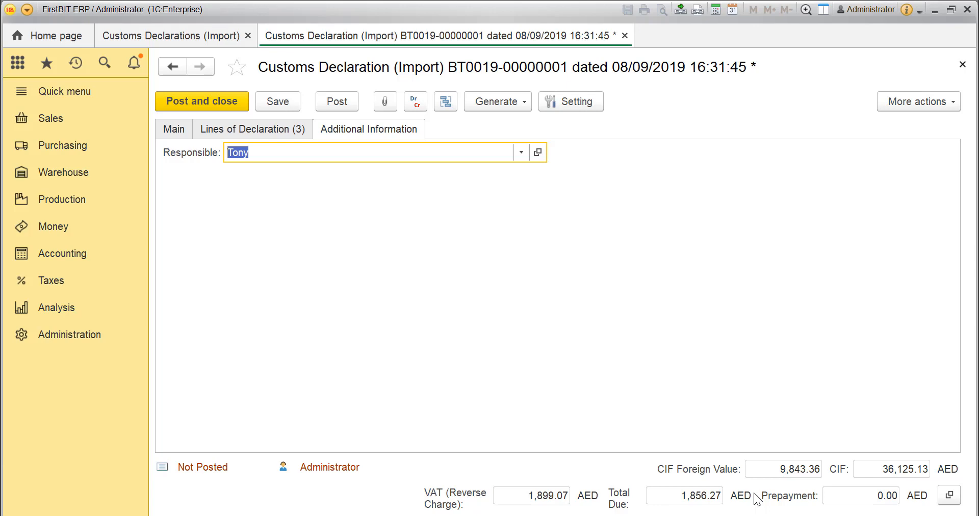
{"action": "key", "text": "ctrl+Return"}
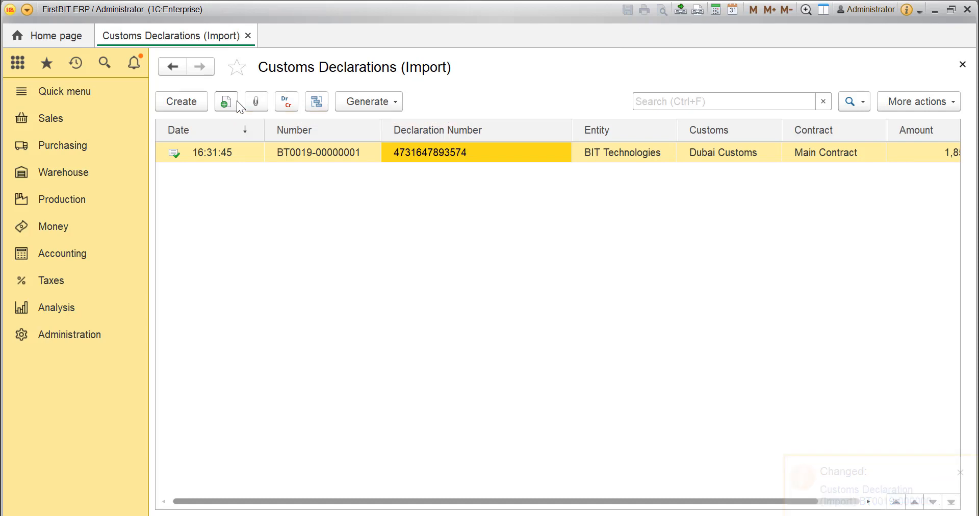
- Generate an import customs declaration from the last two received invoices together, those for $3,220.68 and $3,402.00
{"action": "left_click", "coordinate": [60, 151]}
{"action": "left_click", "coordinate": [174, 201]}
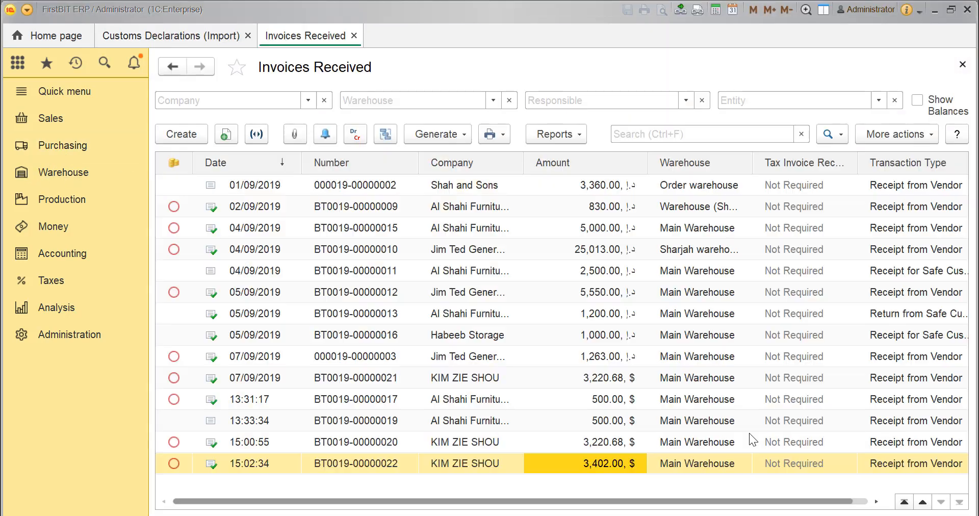
{"action": "left_click", "coordinate": [626, 448], "text": "shift"}
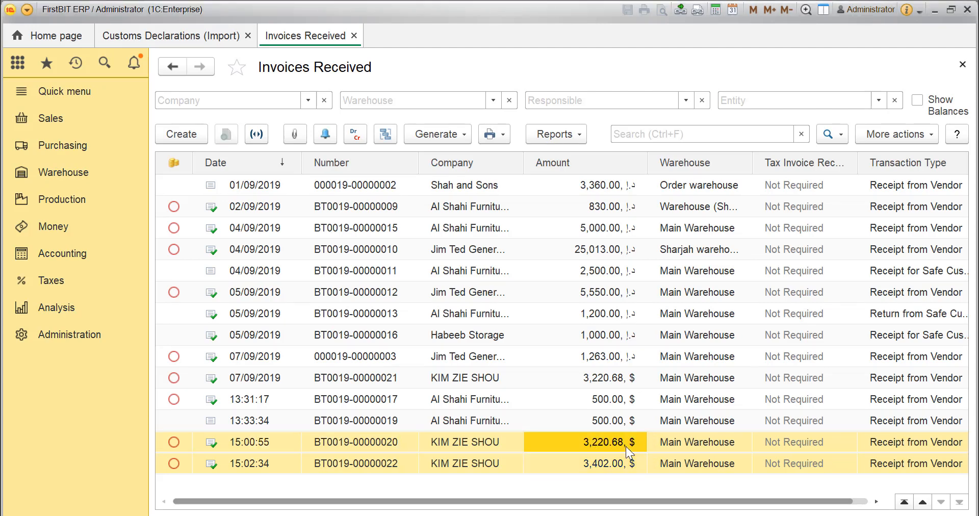
{"action": "right_click", "coordinate": [626, 447]}
{"action": "mouse_move", "coordinate": [683, 506]}
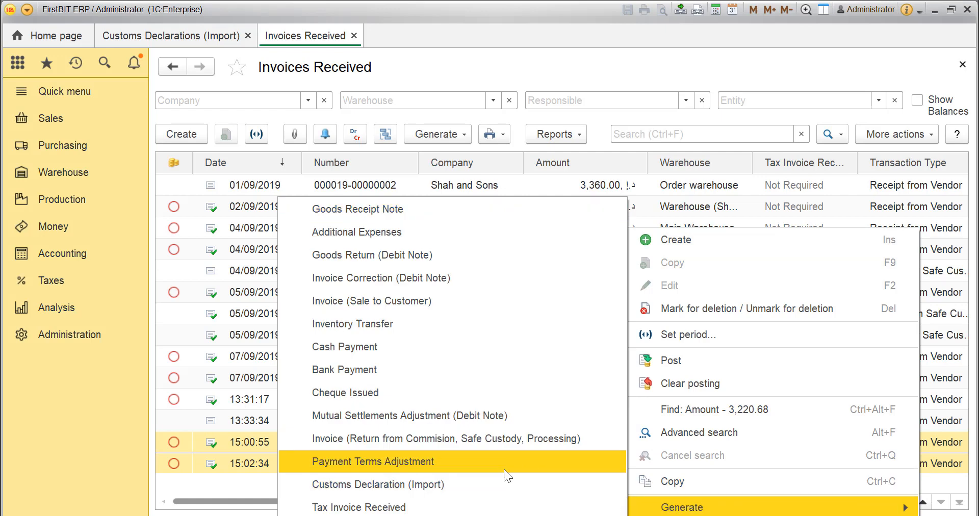
{"action": "left_click", "coordinate": [491, 481]}
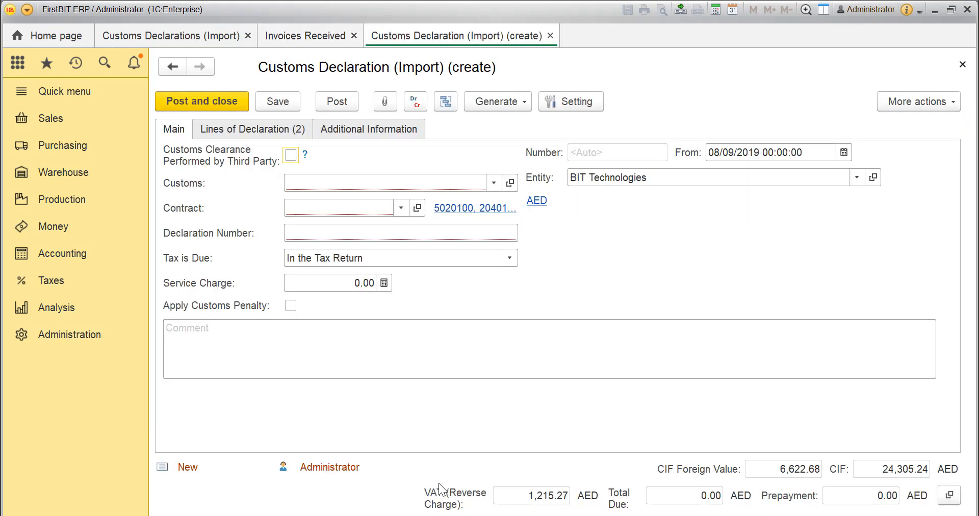